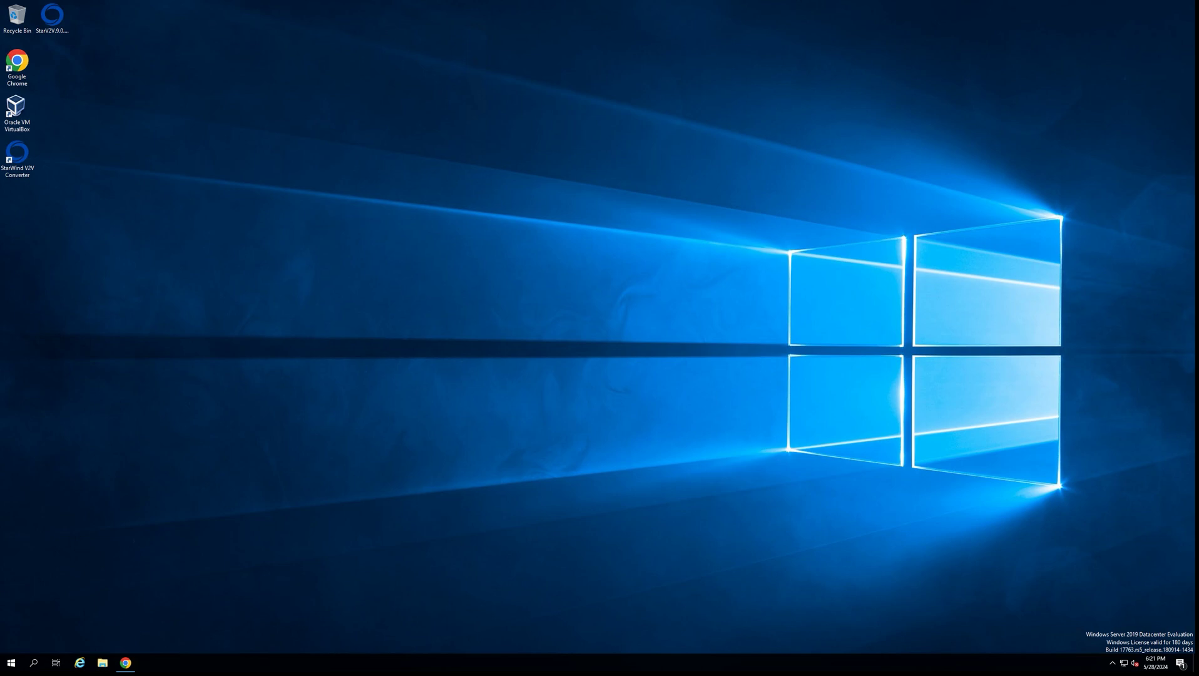
# - Start StarWind V2V Converter with a remote VMware vCenter source at 172.27.31.248, entering the administrator user name and password
pyautogui.doubleClick(17, 157)
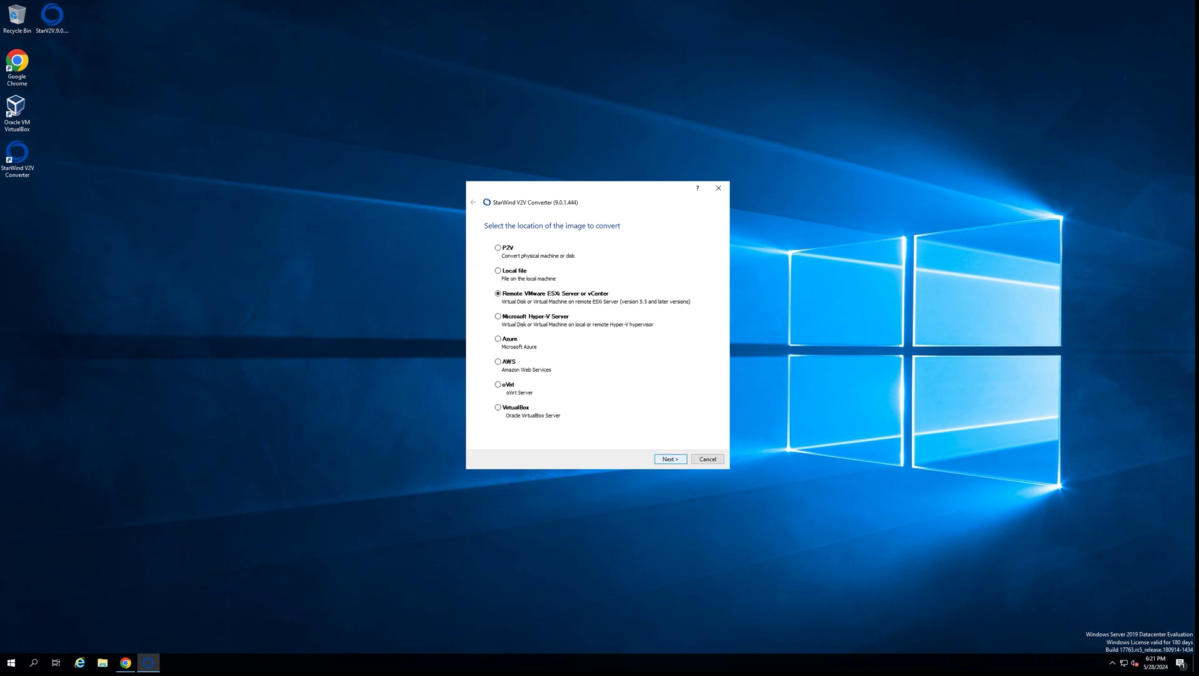
pyautogui.press('Return')
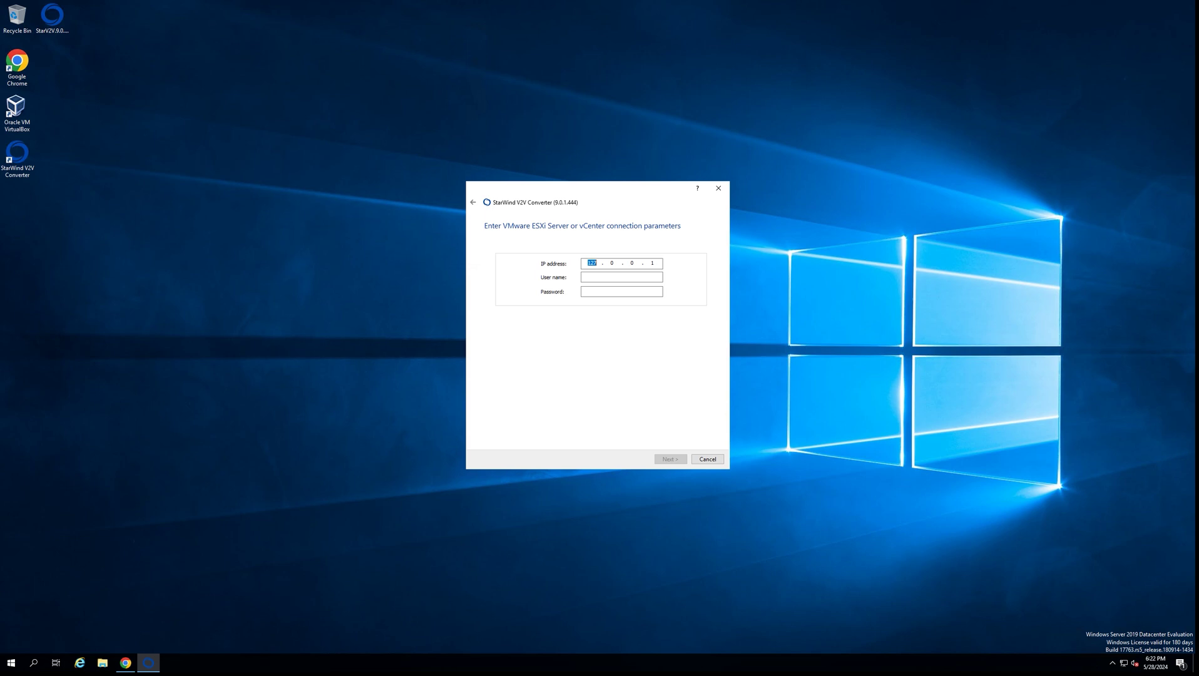
pyautogui.write('172.27.31.248')
pyautogui.press('Tab')
pyautogui.write('@demo')
pyautogui.write('••')
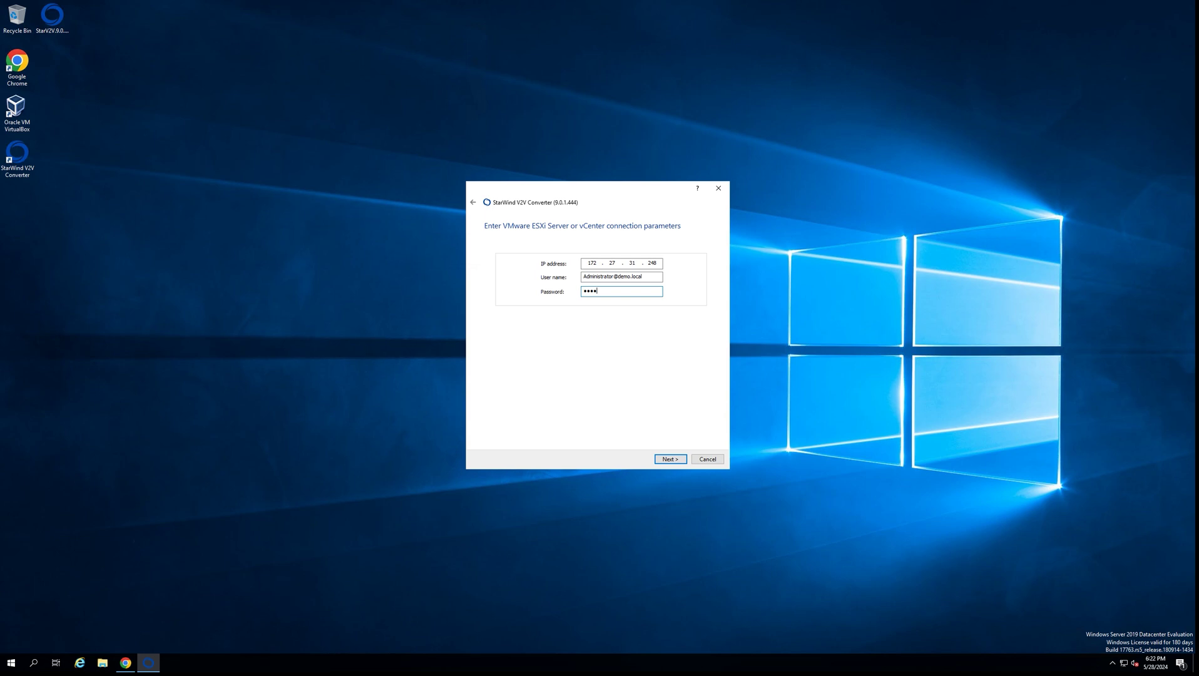
pyautogui.write('••')
# - Connect to vCenter and pick the stopped VM sw-demo-vm05 as the conversion source
pyautogui.press('Return')
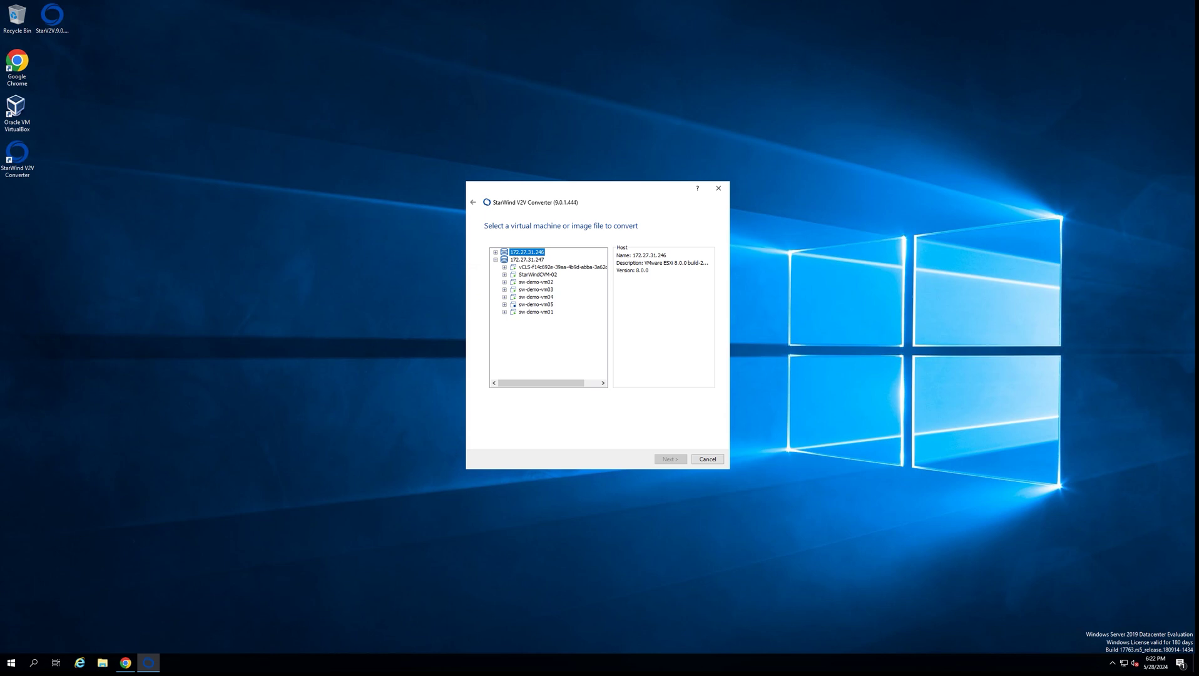
pyautogui.click(536, 305)
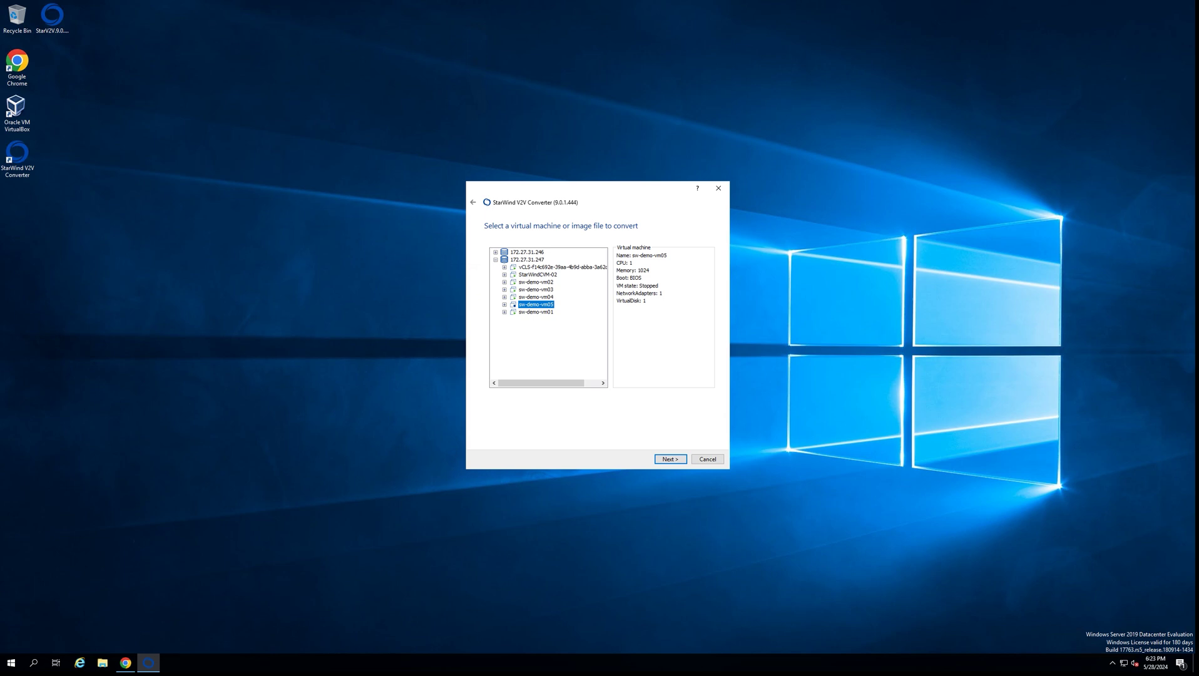
# - Pick Oracle VirtualBox as destination and enter hostname 172.27.31.173, the administrator user name and password
pyautogui.press('Return')
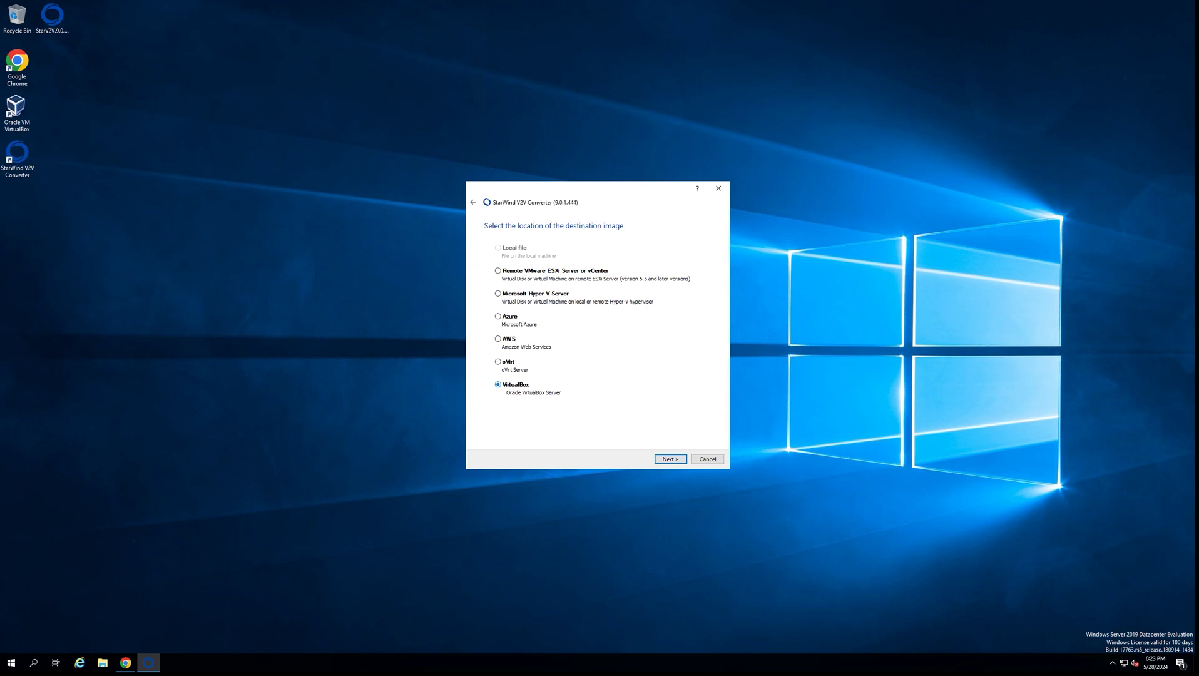
pyautogui.press('Return')
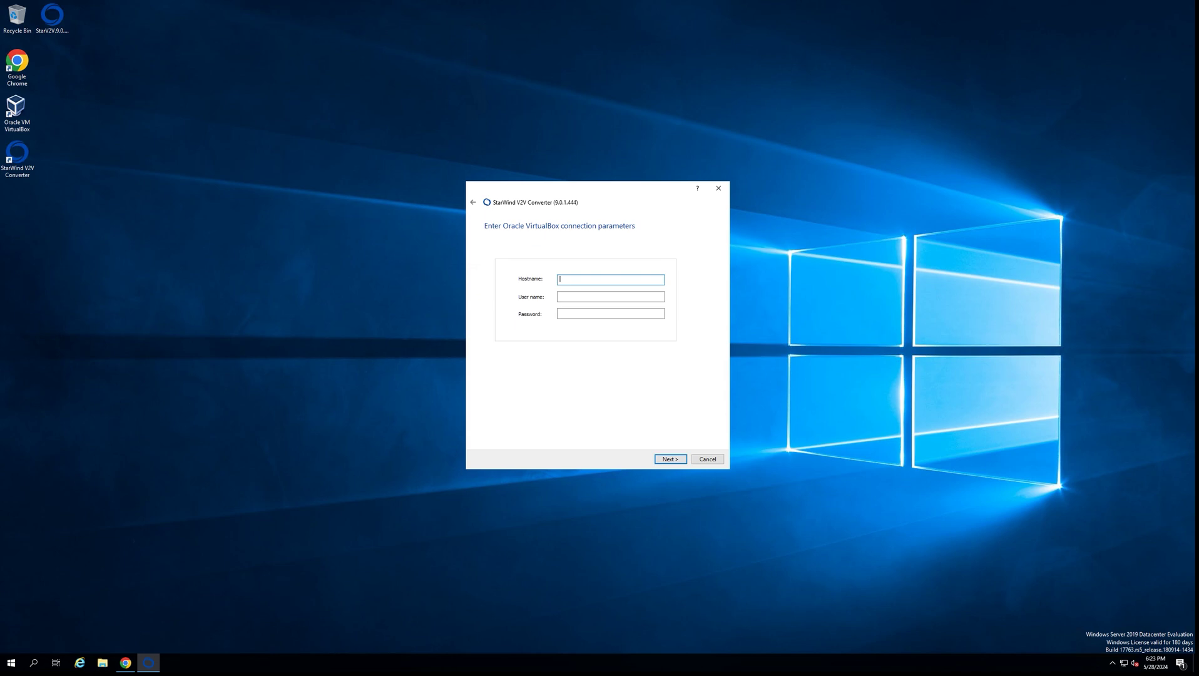
pyautogui.write('17')
pyautogui.write('2.27.31.')
pyautogui.write('Administrator')
pyautogui.press('Tab')
pyautogui.write('••')
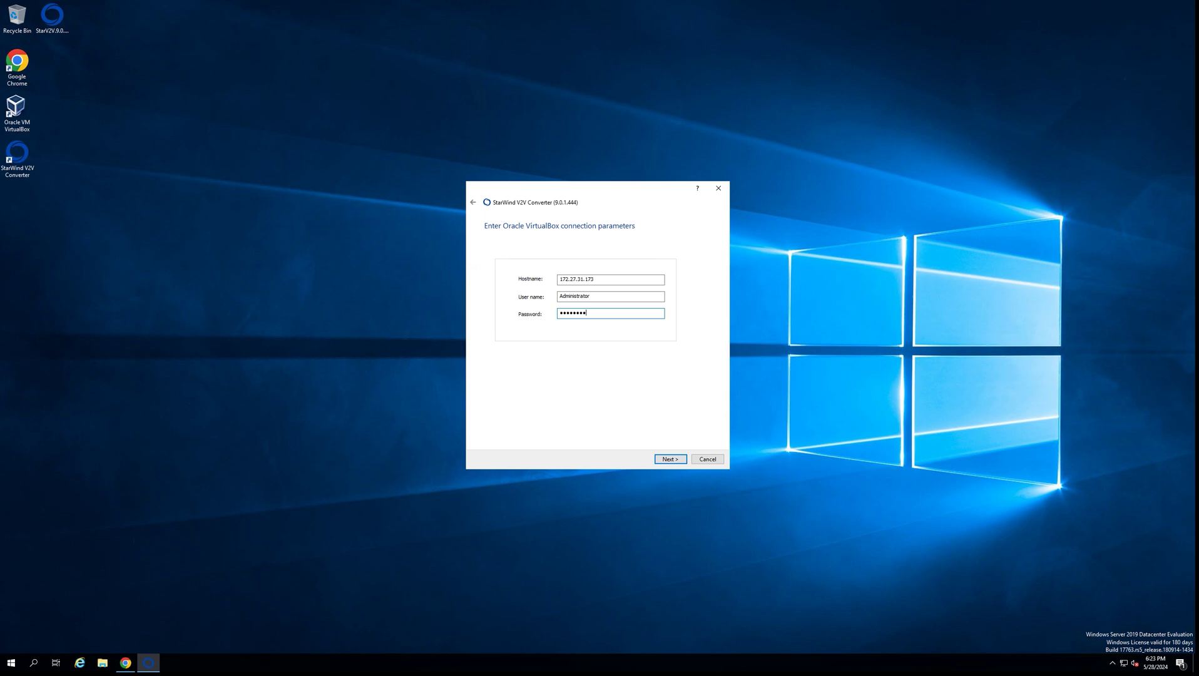
# - Submit the VirtualBox login, which fails with 'Incorrect credentials to VBox Host', then open Windows search
pyautogui.press('Return')
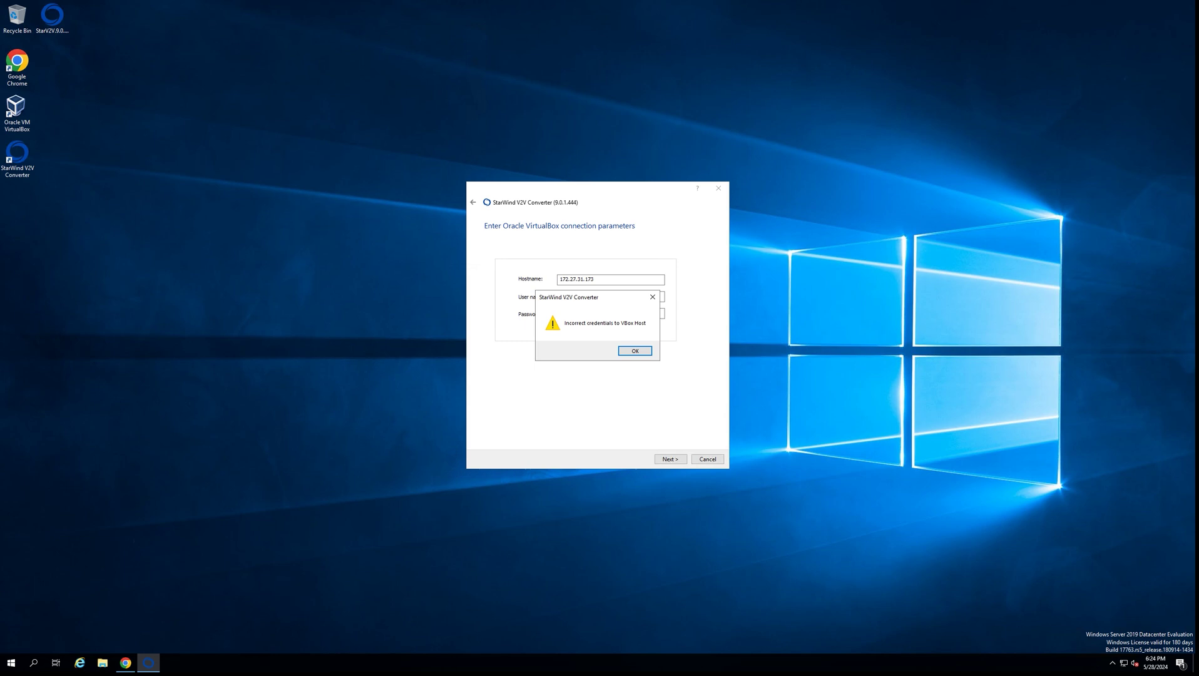
pyautogui.click(33, 663)
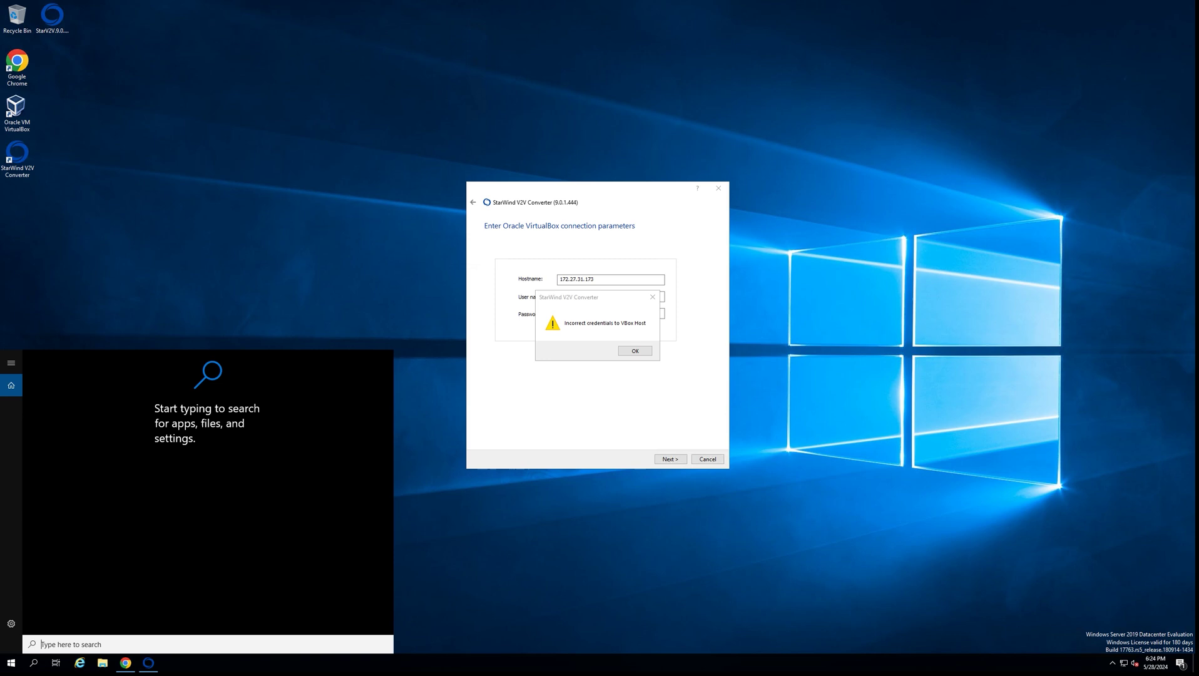
# - Open an administrator Command Prompt and change into C:\Program Files\Oracle\VirtualBox
pyautogui.write('com')
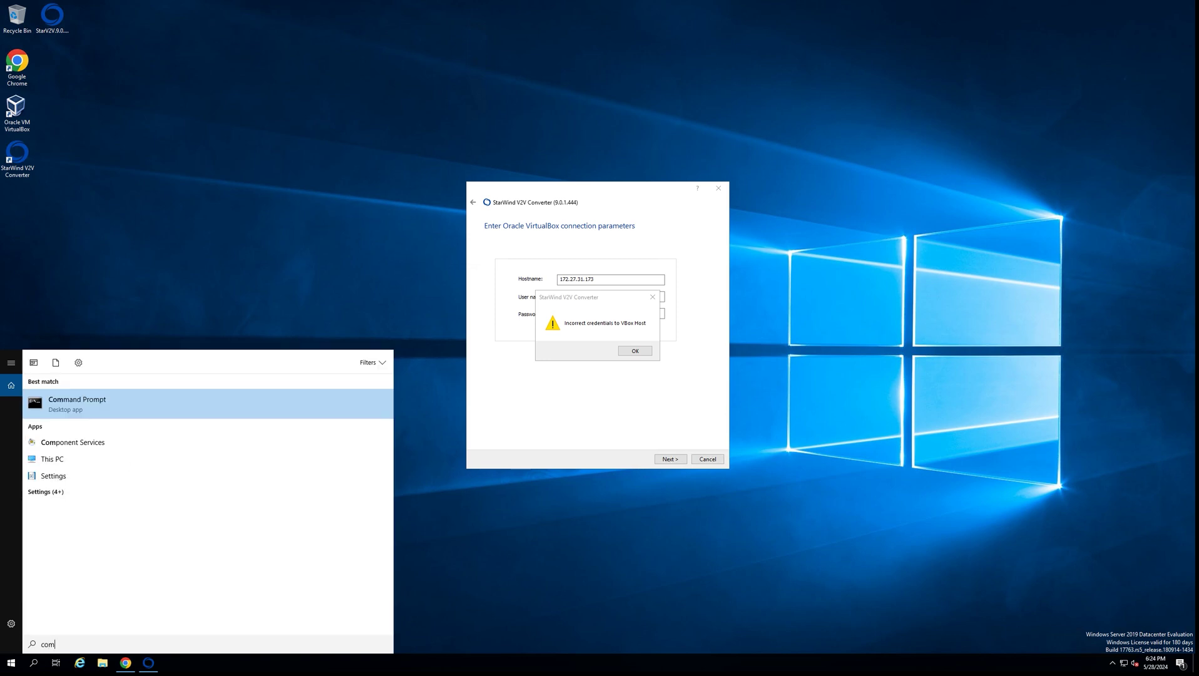
pyautogui.click(77, 404)
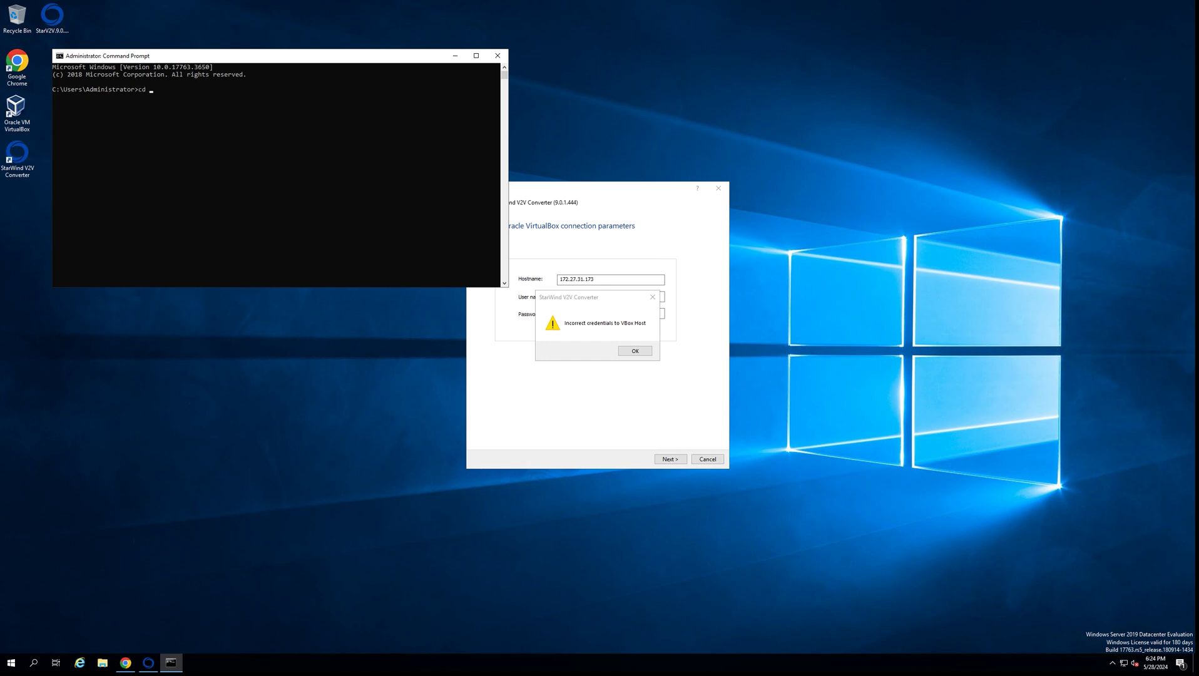
pyautogui.write('"C:\\Program Files\\Oracle\\VirtualBox')
pyautogui.press('Return')
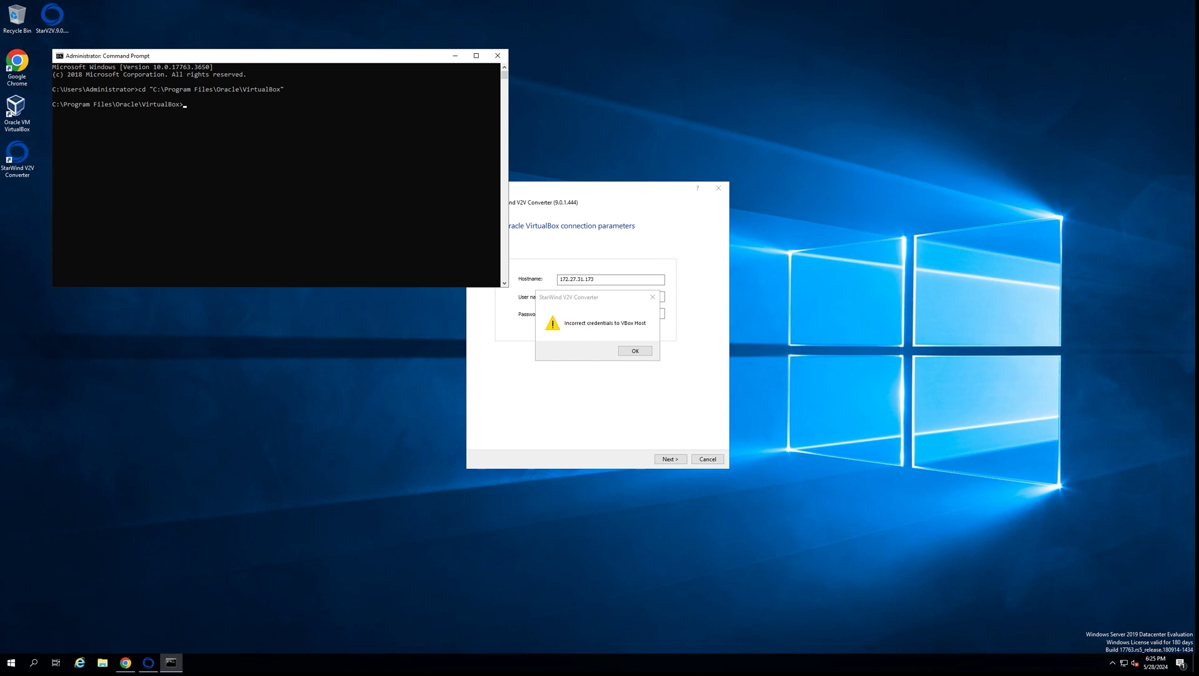
# - Run VBoxWebSrv.exe --host 172.27.31.173 so the web service listens on port 18083
pyautogui.write('VB')
pyautogui.write('oxMebSrv')
pyautogui.write('.exe --')
pyautogui.write('hos')
pyautogui.write('t')
pyautogui.write(' 17')
pyautogui.write('2.27')
pyautogui.write('.31')
pyautogui.write('.173')
pyautogui.press('Return')
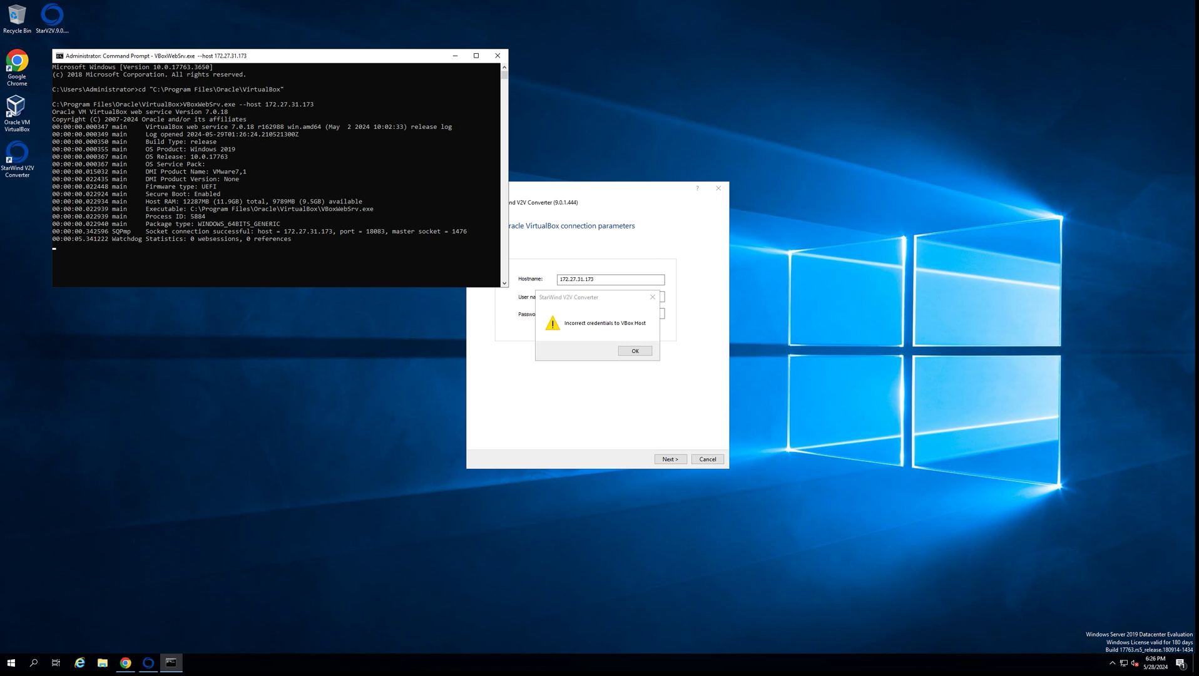
# - Back in the converter, dismiss the credentials warning and reach the new VM settings: 512 MB, 1 core, Linux, BIOS
pyautogui.hotkey('alt', 'Tab')
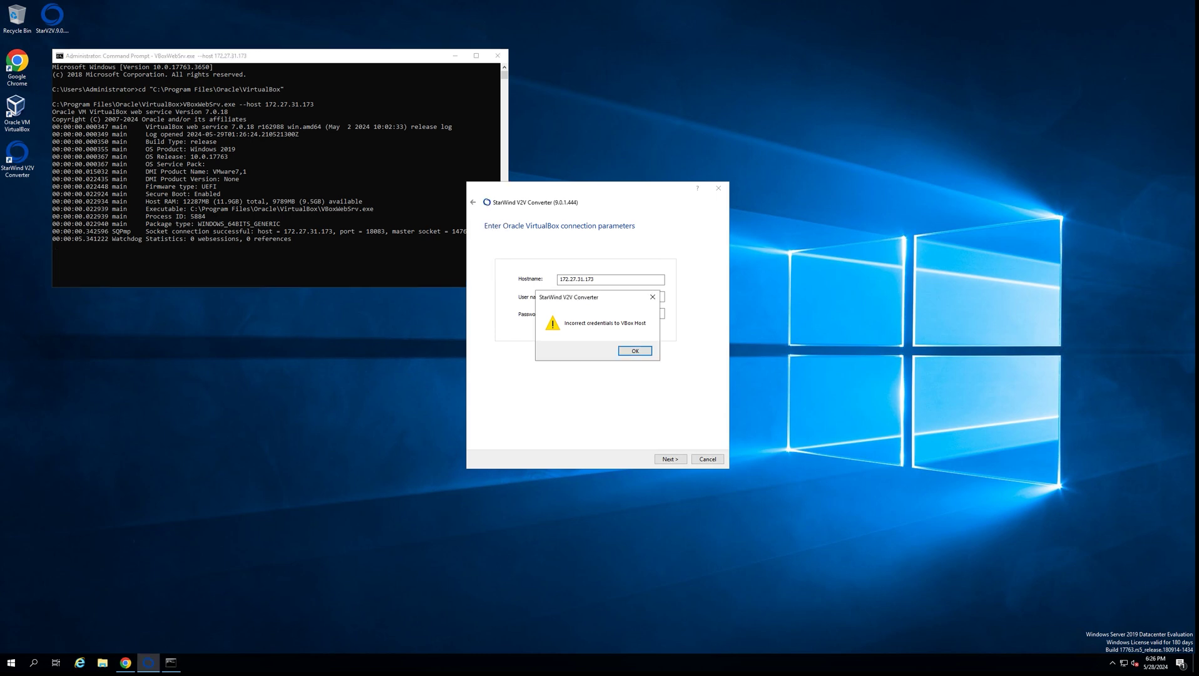
pyautogui.press('Return')
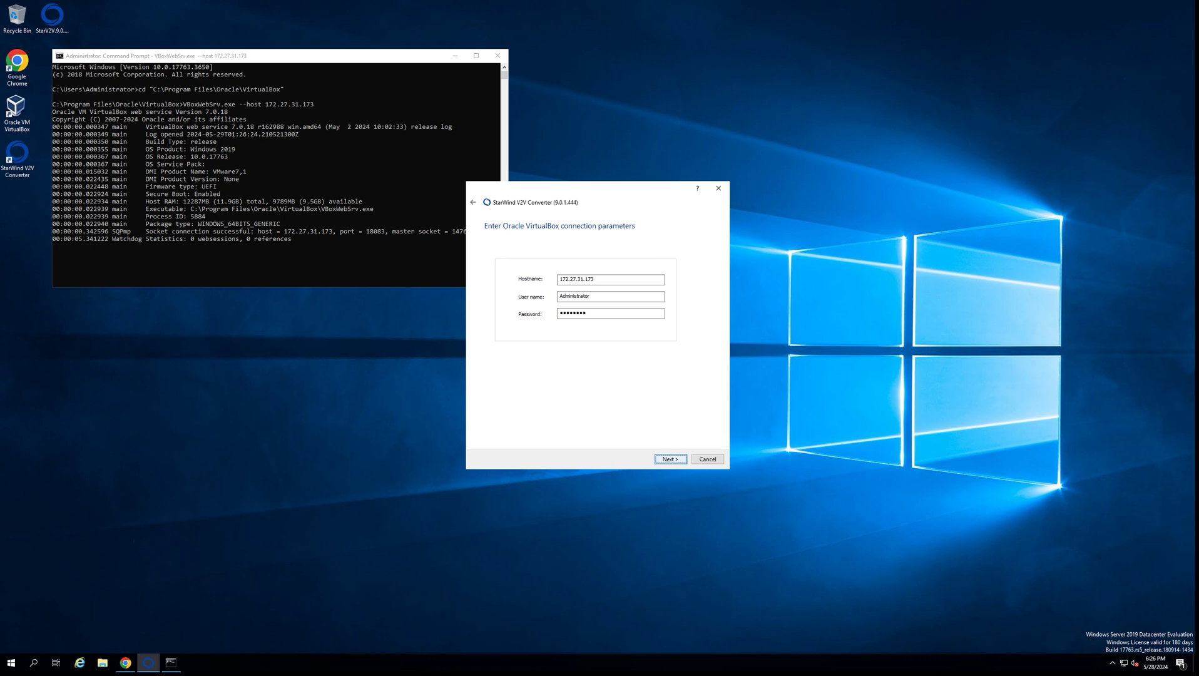
pyautogui.press('Return')
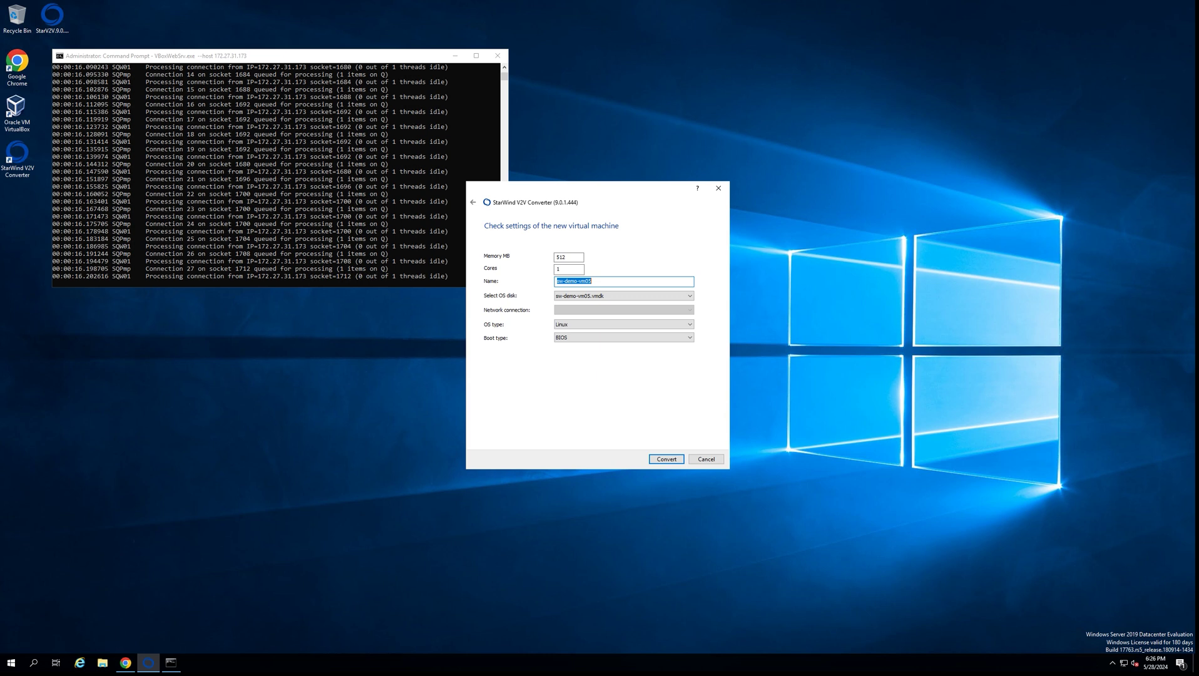
pyautogui.click(559, 269)
pyautogui.click(592, 281)
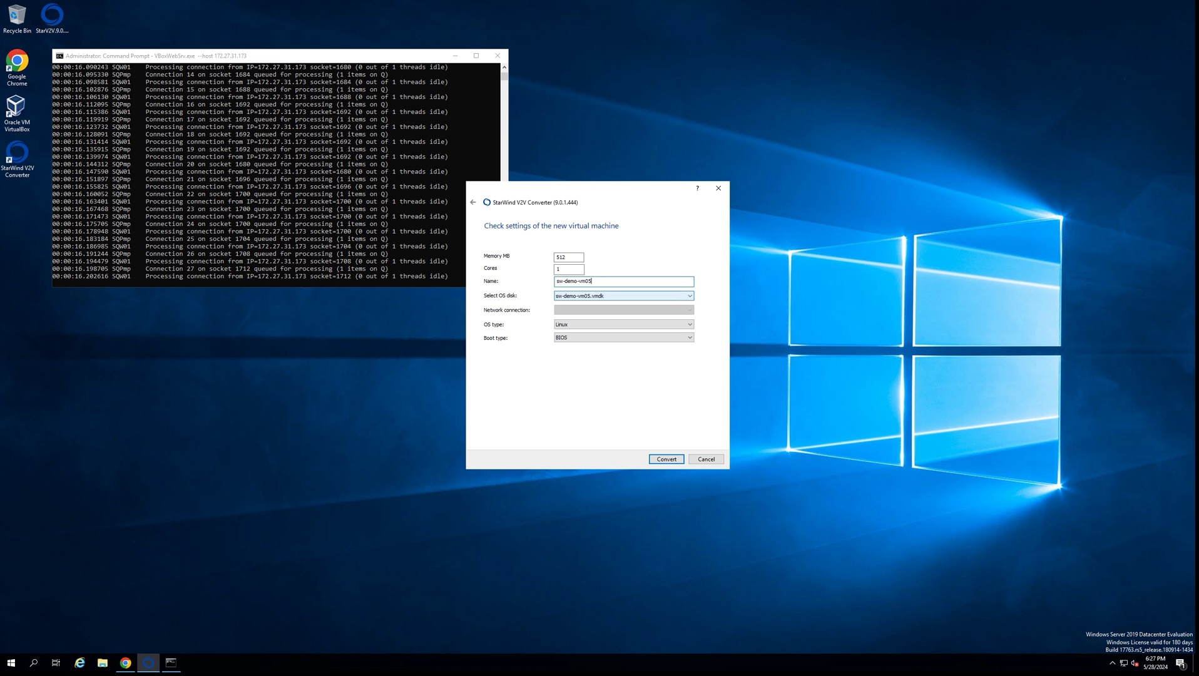
pyautogui.click(624, 296)
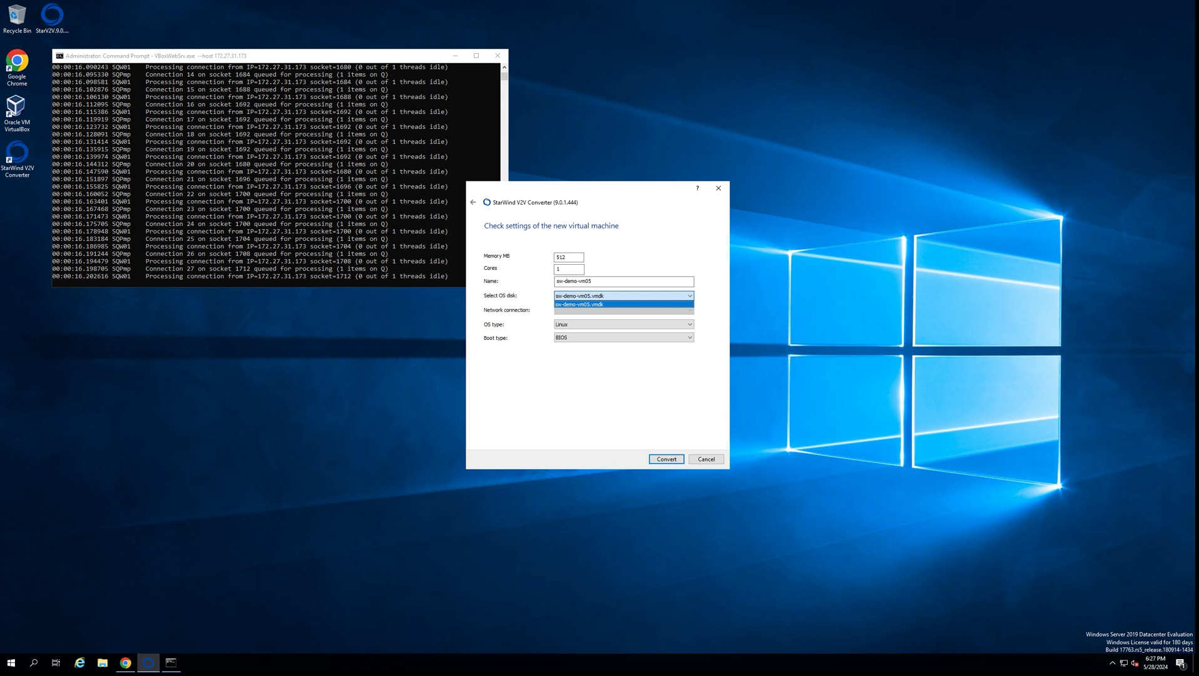
pyautogui.press('Return')
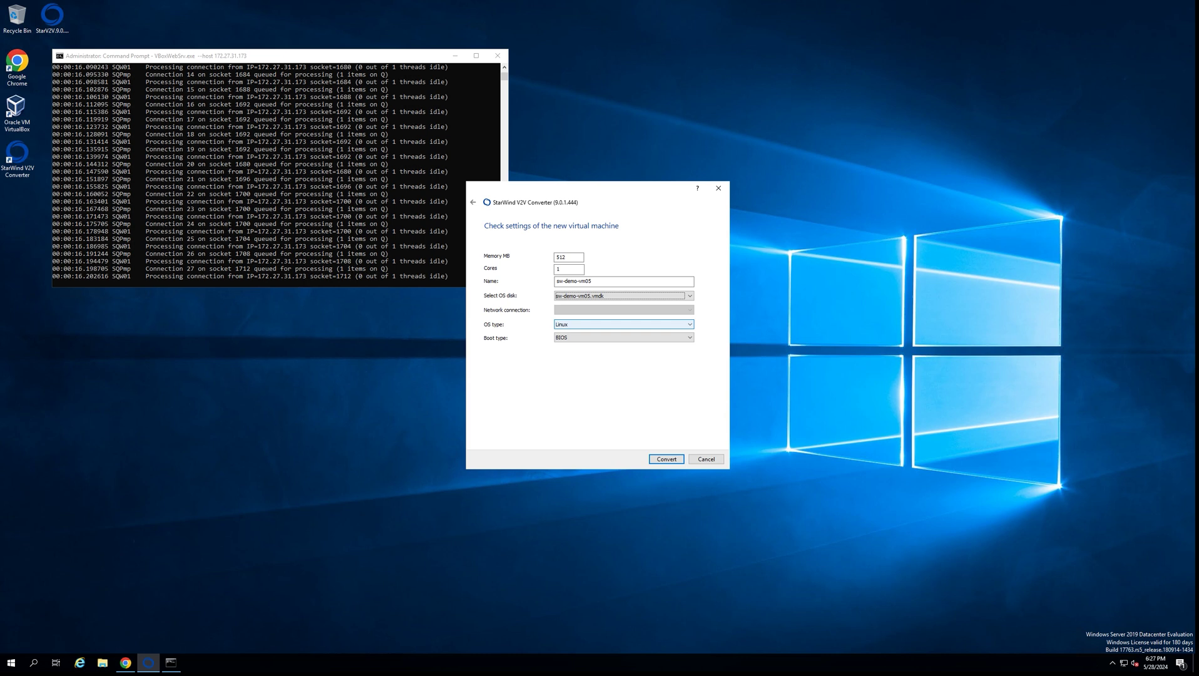
pyautogui.click(624, 324)
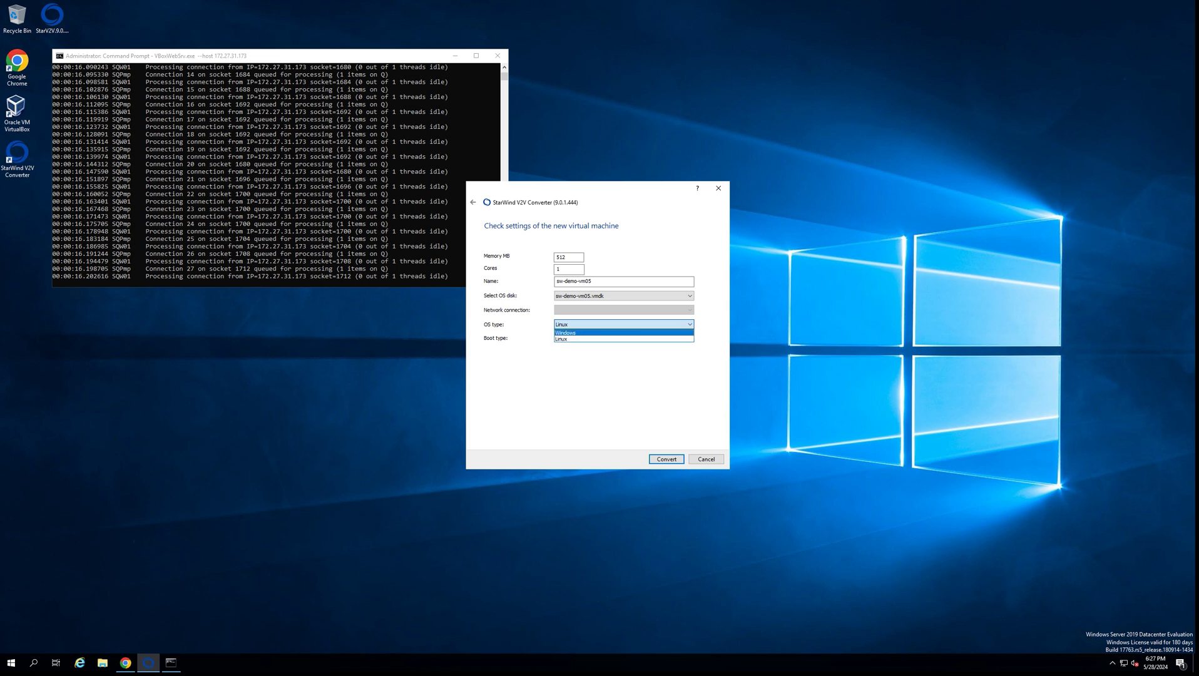
pyautogui.press('Return')
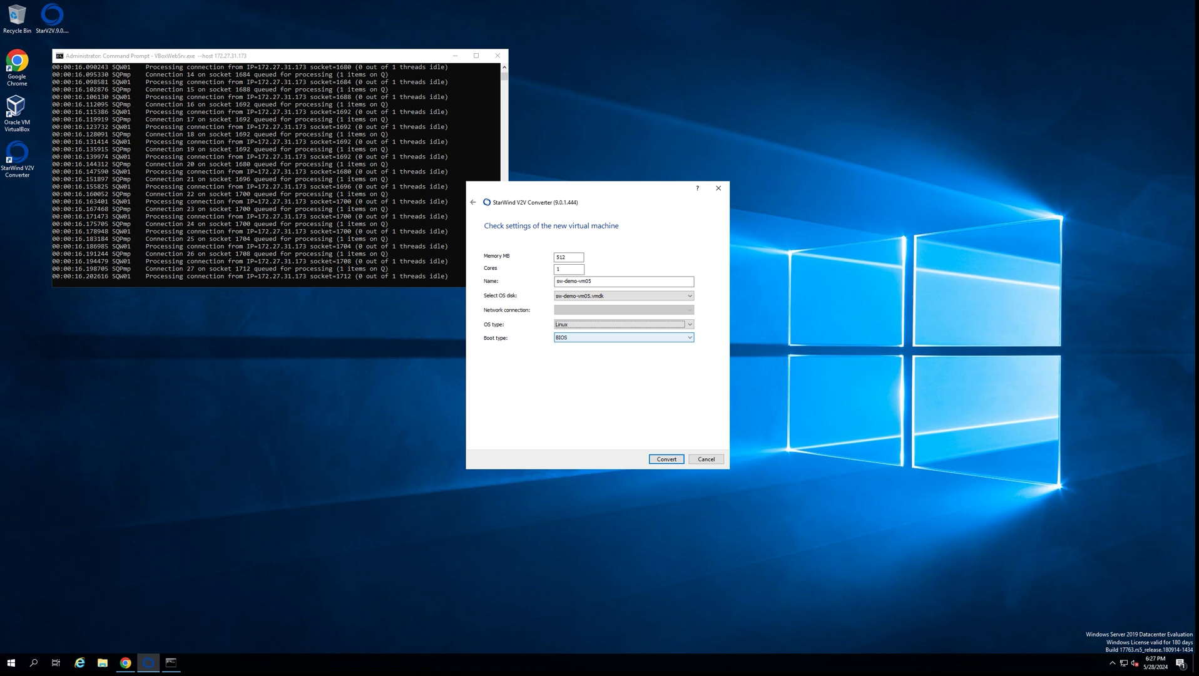
pyautogui.click(625, 337)
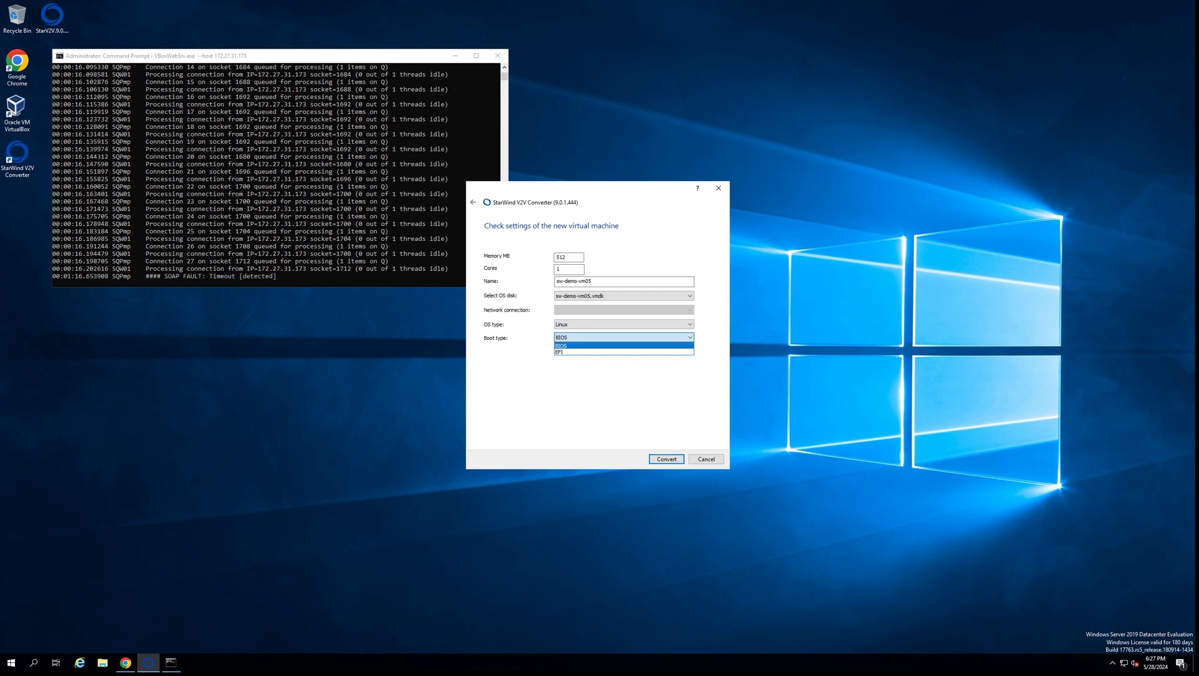
pyautogui.press('Return')
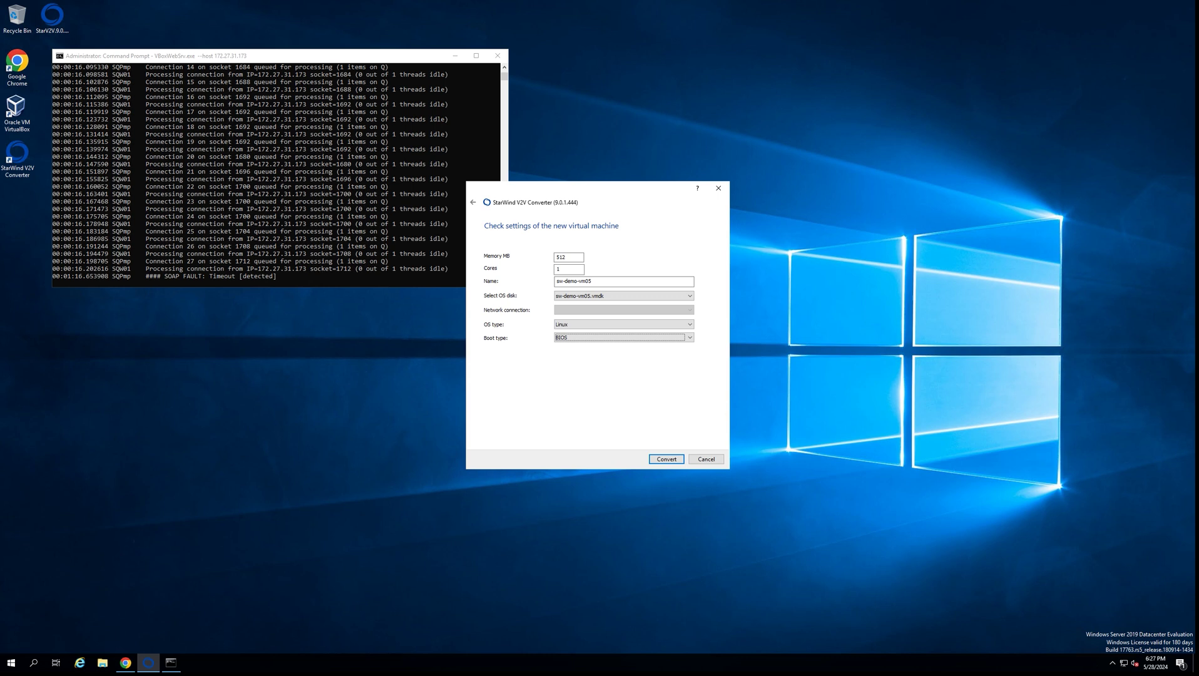